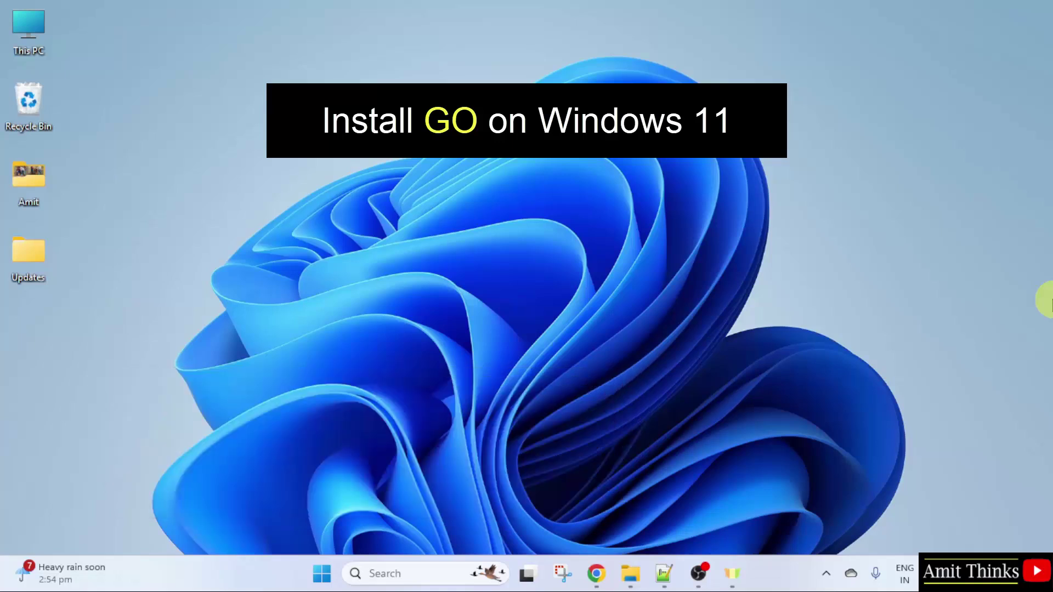
Search Google for 'go' in Chrome
{"action": "left_click", "coordinate": [596, 575]}
{"action": "left_click", "coordinate": [360, 305]}
{"action": "type", "text": "go"}
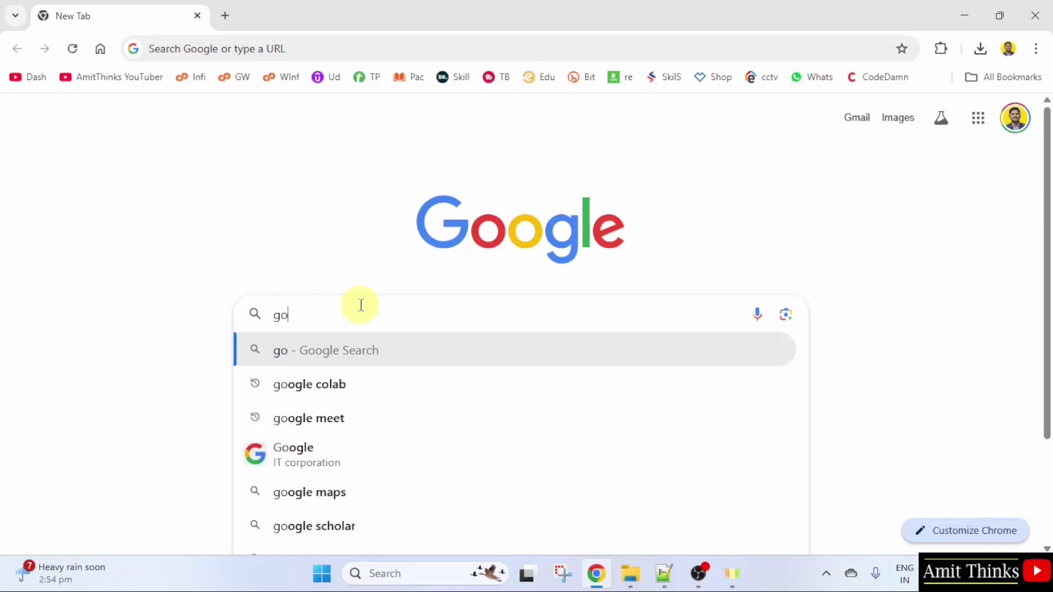
{"action": "key", "text": "Return"}
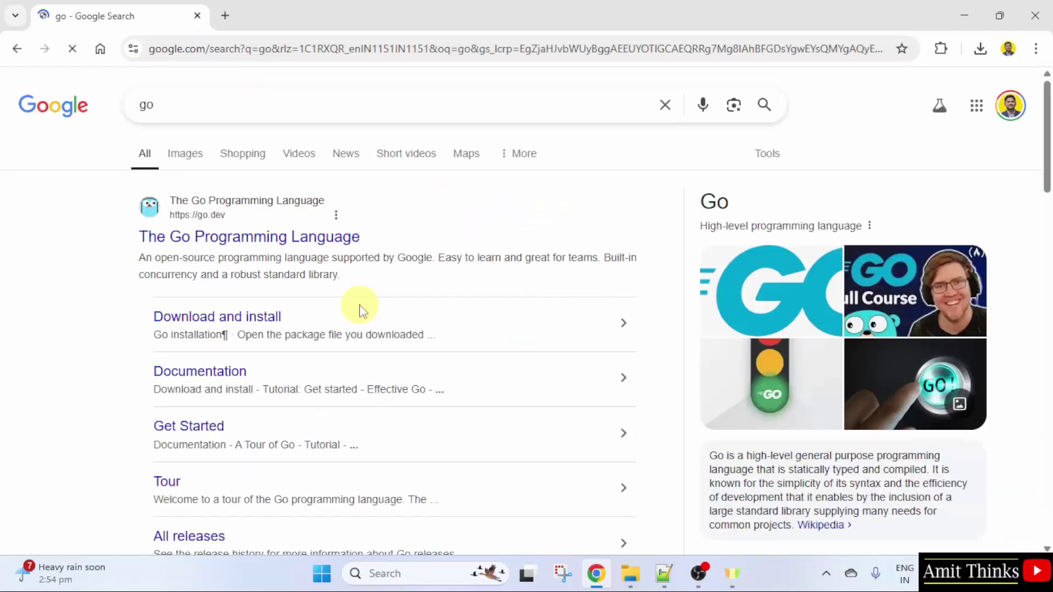
Download the Windows 64-bit installer go1.24.3.windows-amd64.msi from go.dev
{"action": "left_click", "coordinate": [322, 247]}
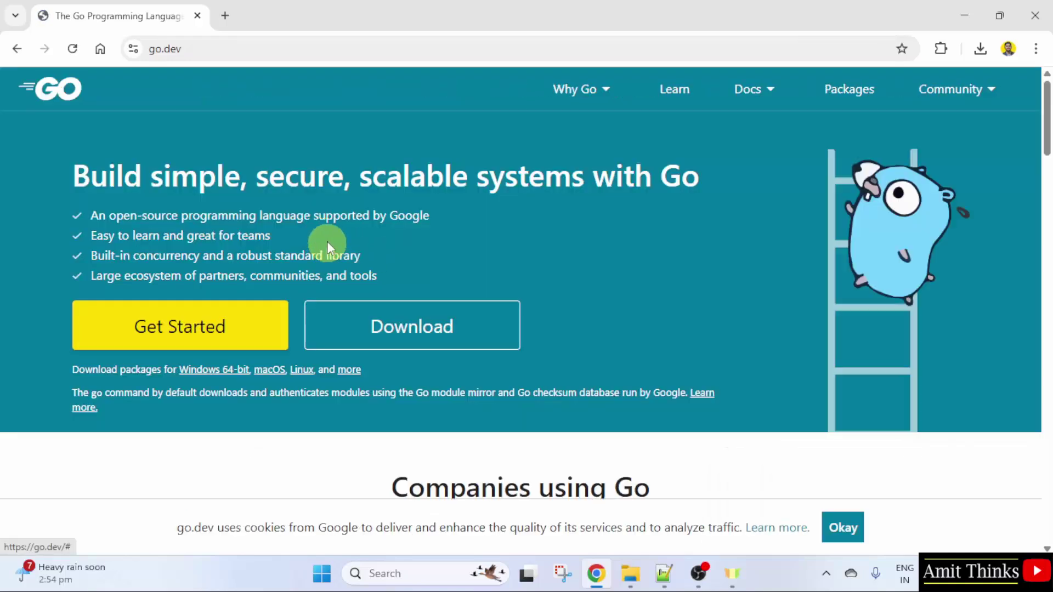
{"action": "left_click", "coordinate": [471, 349]}
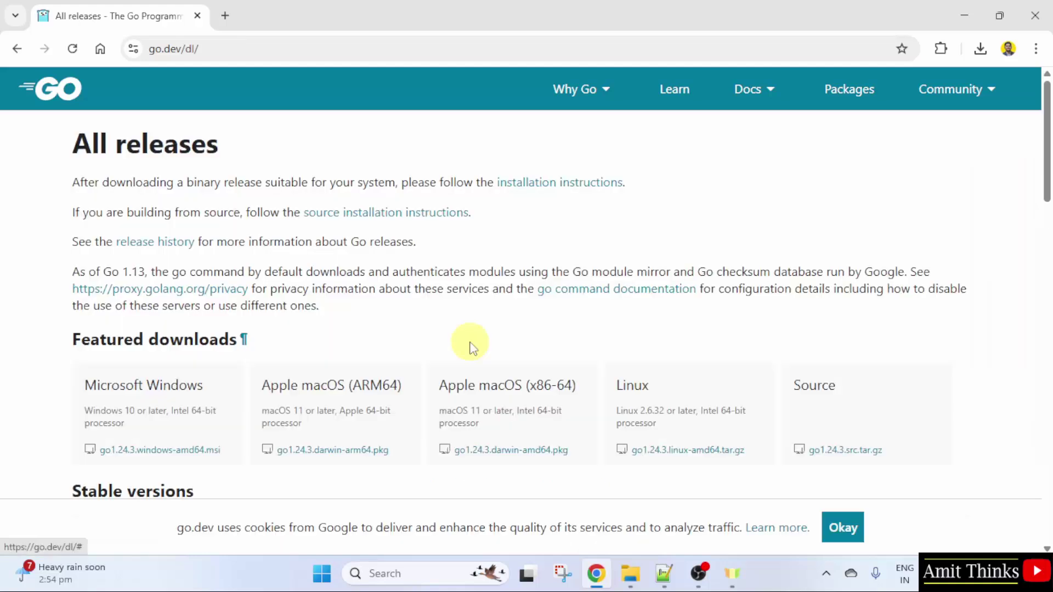
{"action": "scroll", "coordinate": [1043, 164], "scroll_direction": "down", "scroll_amount": 1}
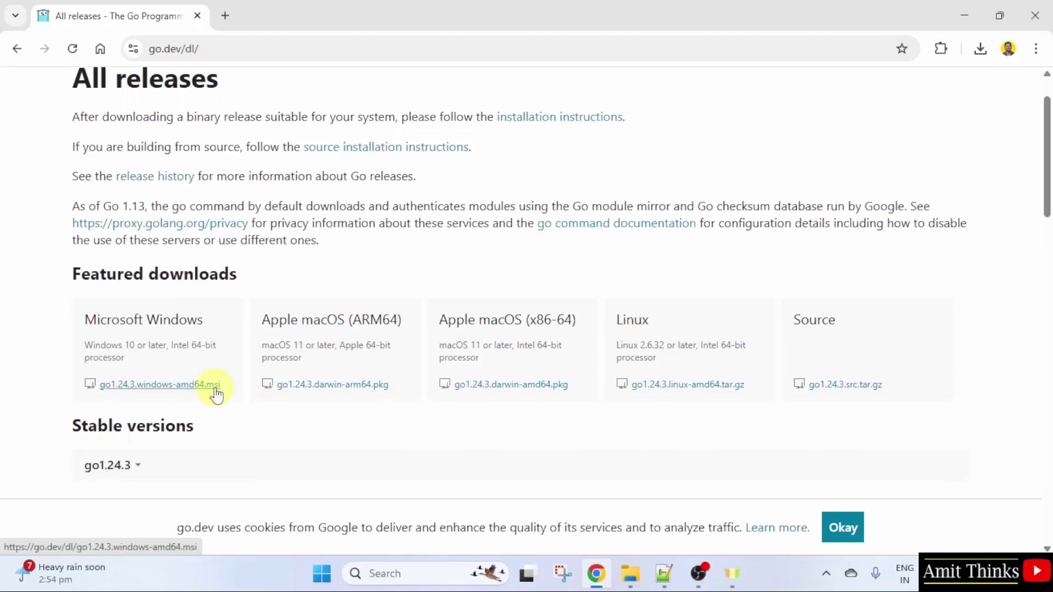
{"action": "left_click", "coordinate": [216, 393]}
Open the downloaded go1.24.3 installer from Chrome's downloads list
{"action": "left_click", "coordinate": [980, 51]}
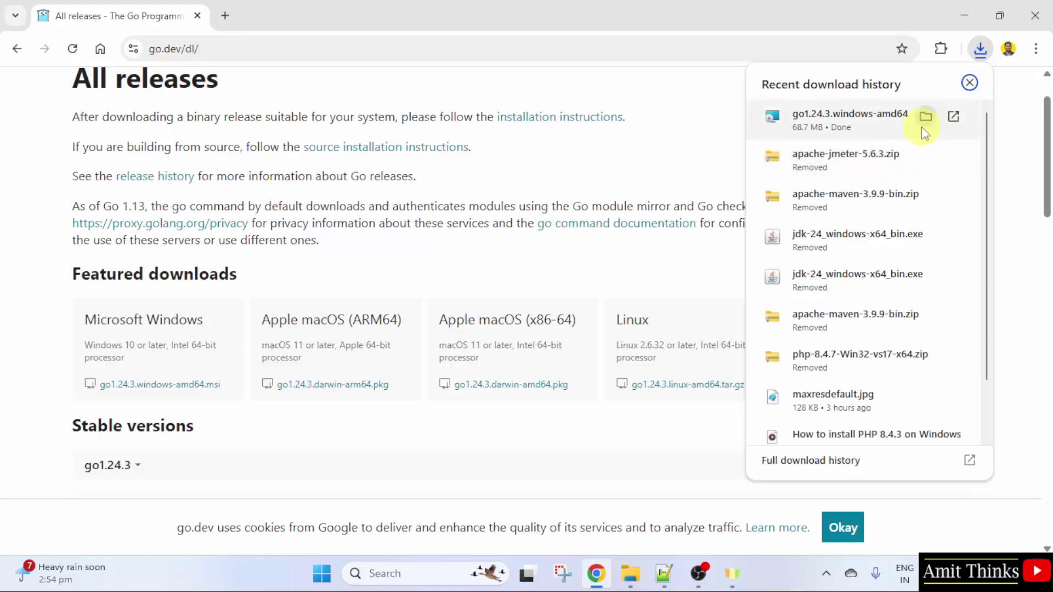
{"action": "right_click", "coordinate": [919, 134]}
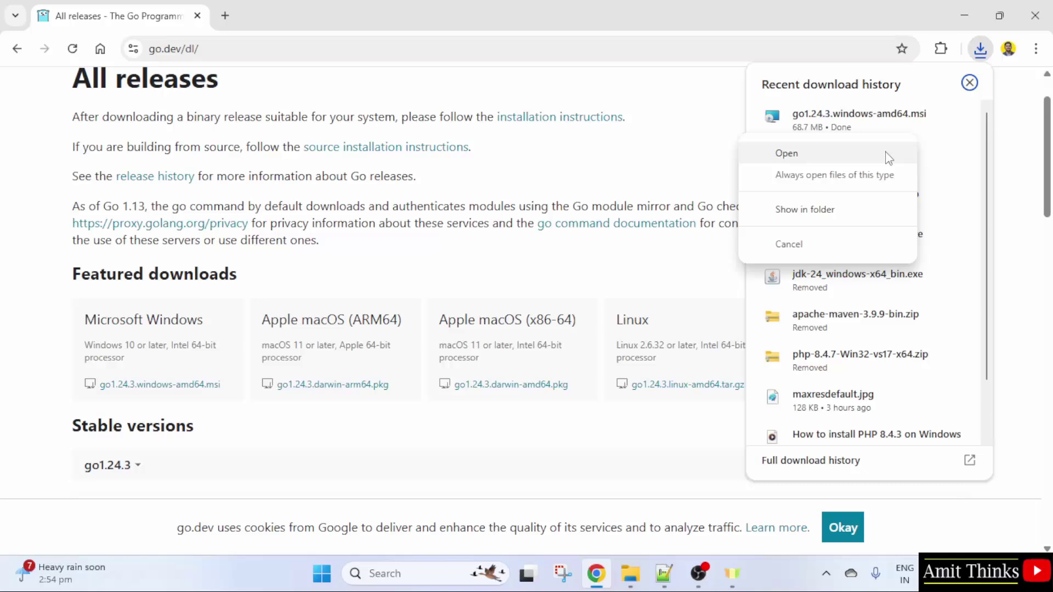
{"action": "left_click", "coordinate": [888, 158]}
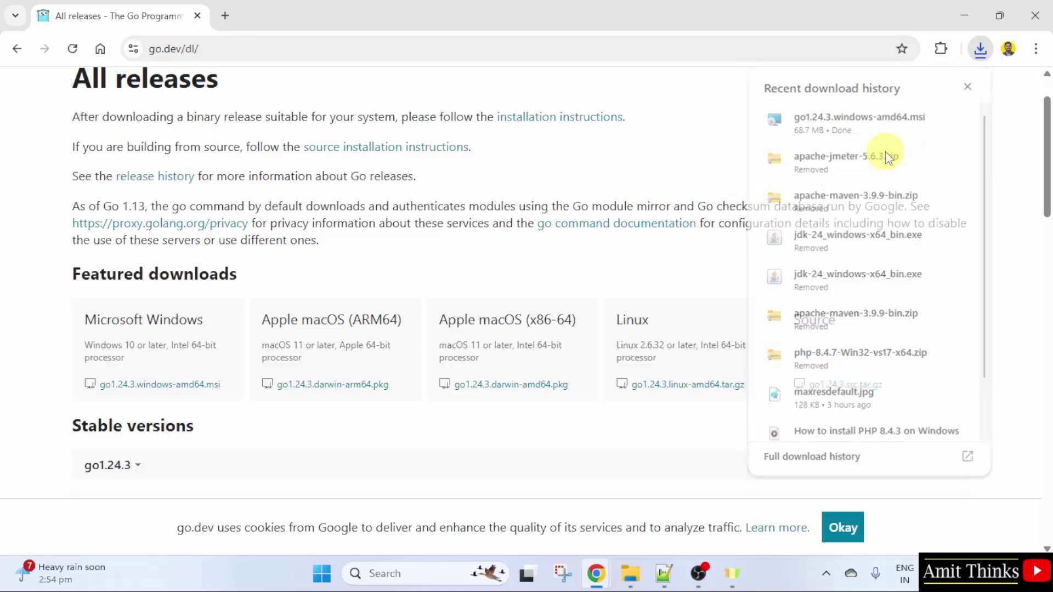
{"action": "left_click", "coordinate": [967, 11]}
Accept the license, install Go 1.24.3 into C:\Program Files\Go\, and finish the wizard
{"action": "left_click", "coordinate": [965, 11]}
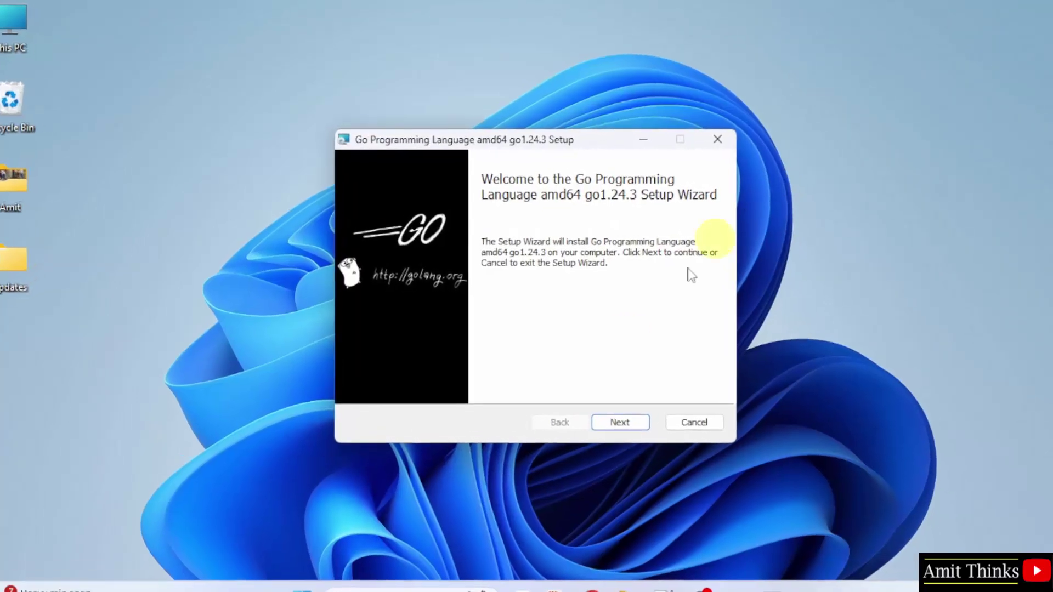
{"action": "left_click", "coordinate": [640, 448]}
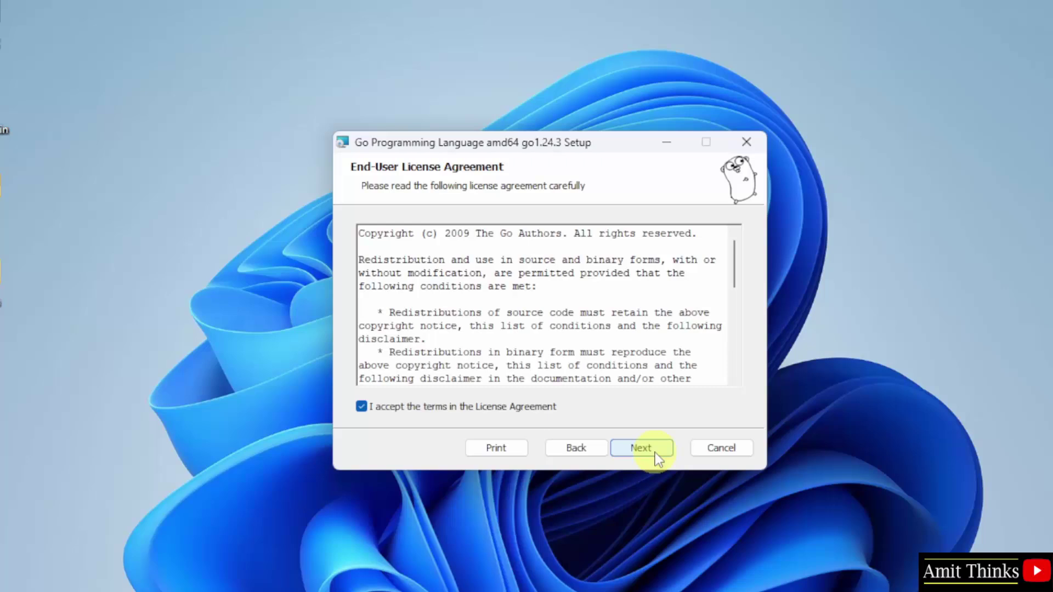
{"action": "left_click", "coordinate": [640, 449]}
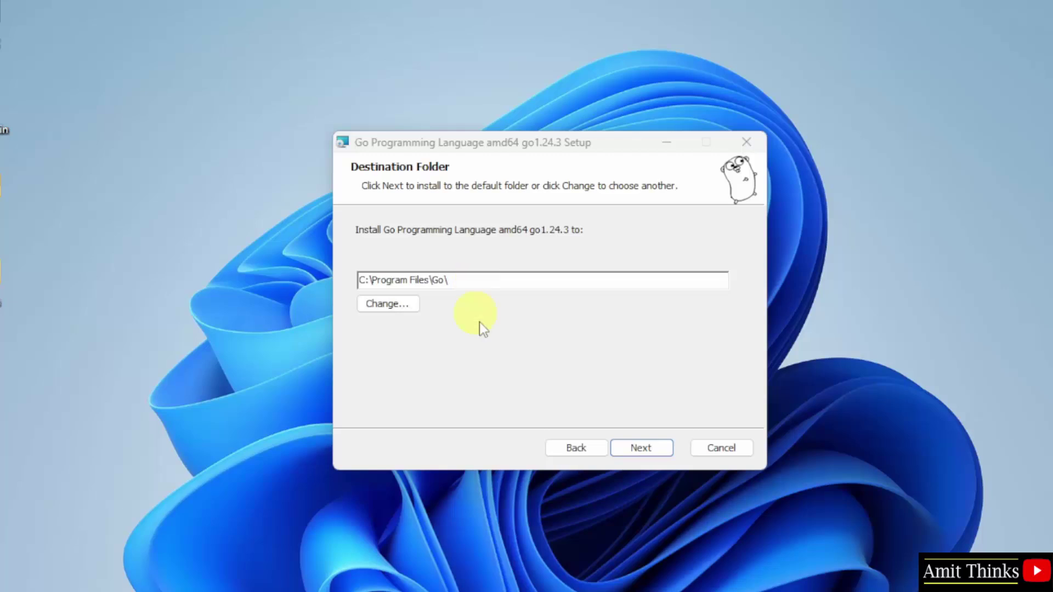
{"action": "left_click", "coordinate": [641, 448]}
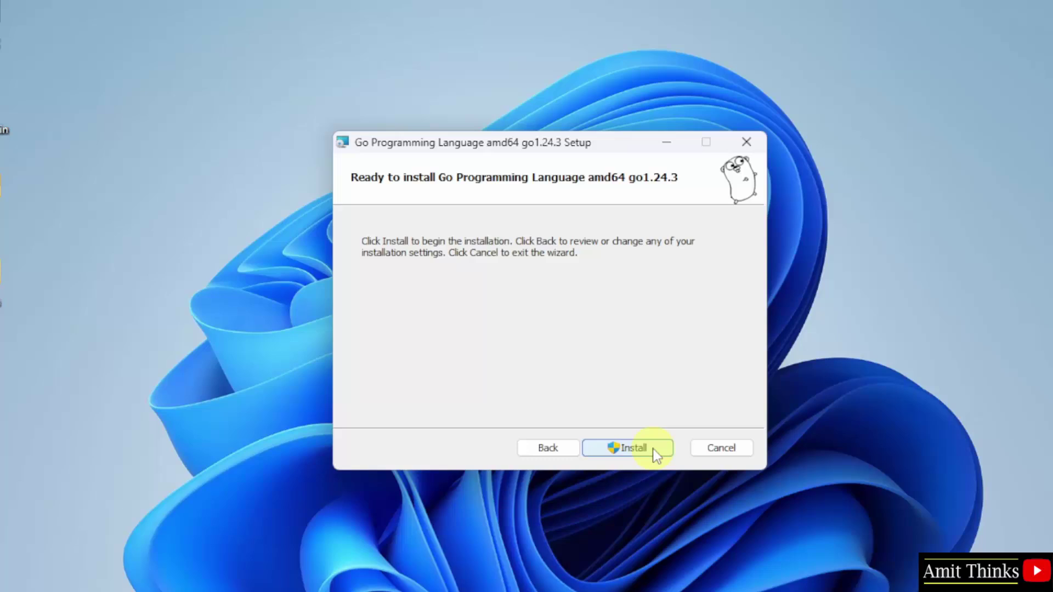
{"action": "left_click", "coordinate": [631, 448]}
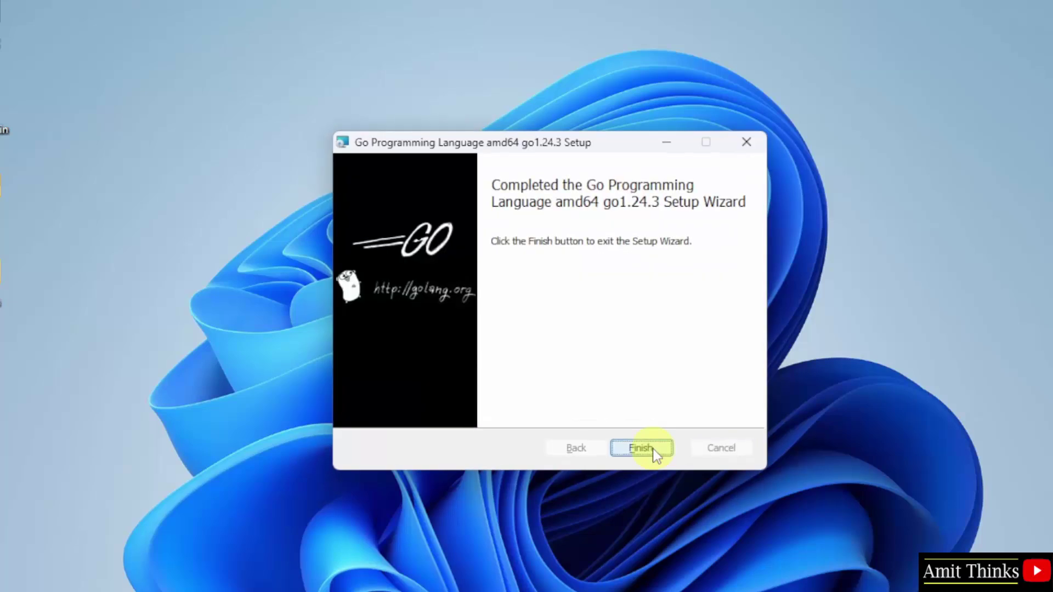
{"action": "left_click", "coordinate": [653, 452]}
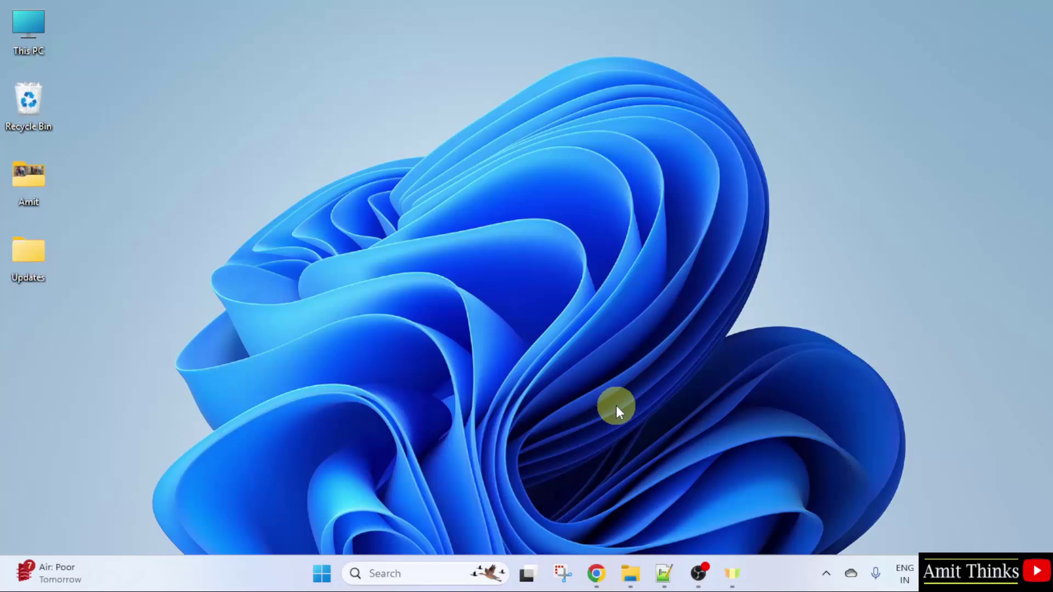
Browse File Explorer to C:\Program Files\Go\bin
{"action": "double_click", "coordinate": [31, 44]}
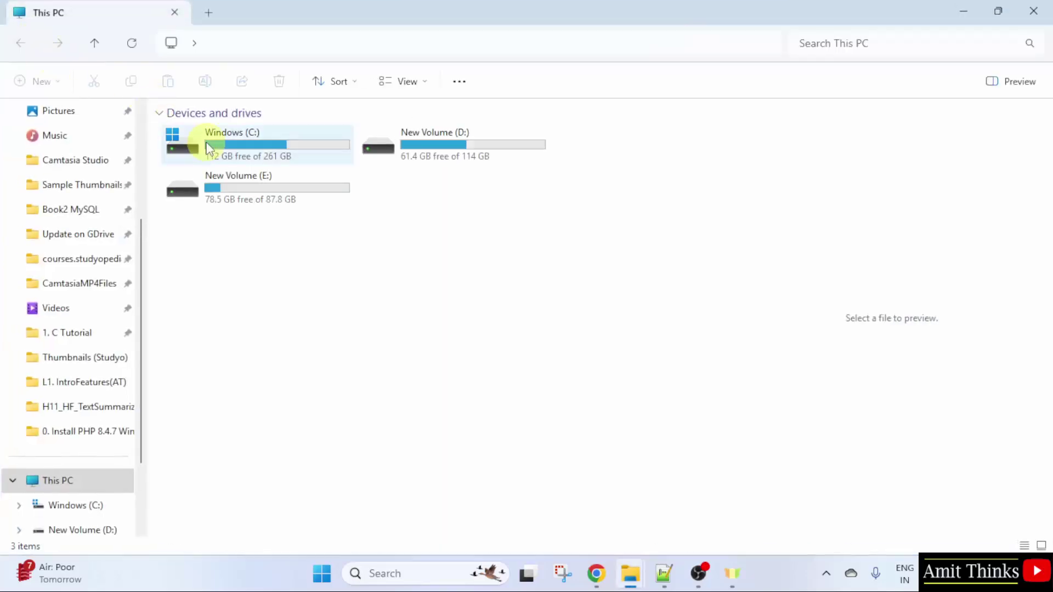
{"action": "double_click", "coordinate": [210, 142]}
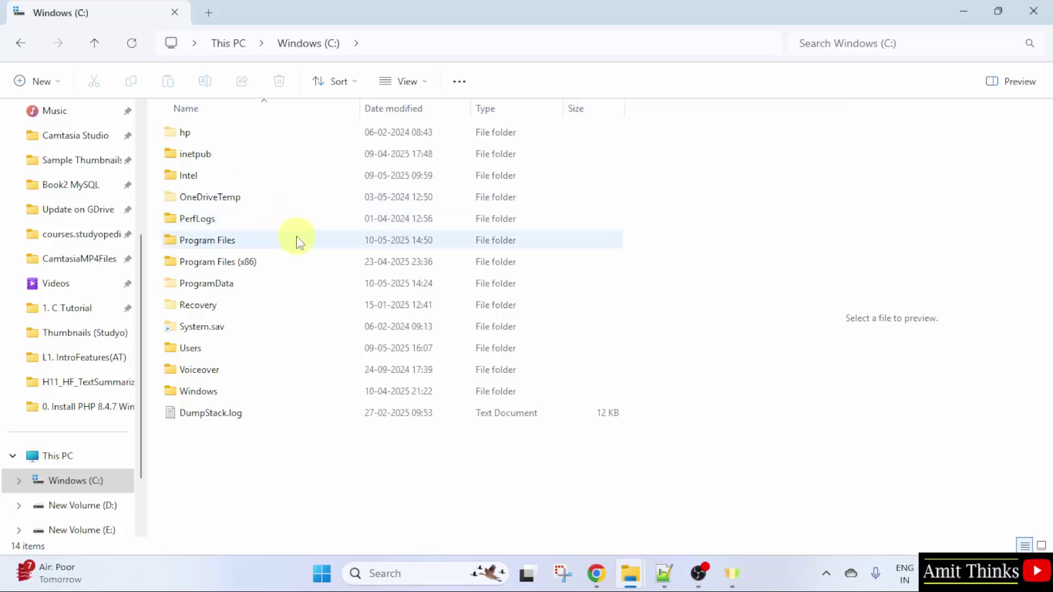
{"action": "left_click", "coordinate": [325, 247]}
{"action": "double_click", "coordinate": [326, 247]}
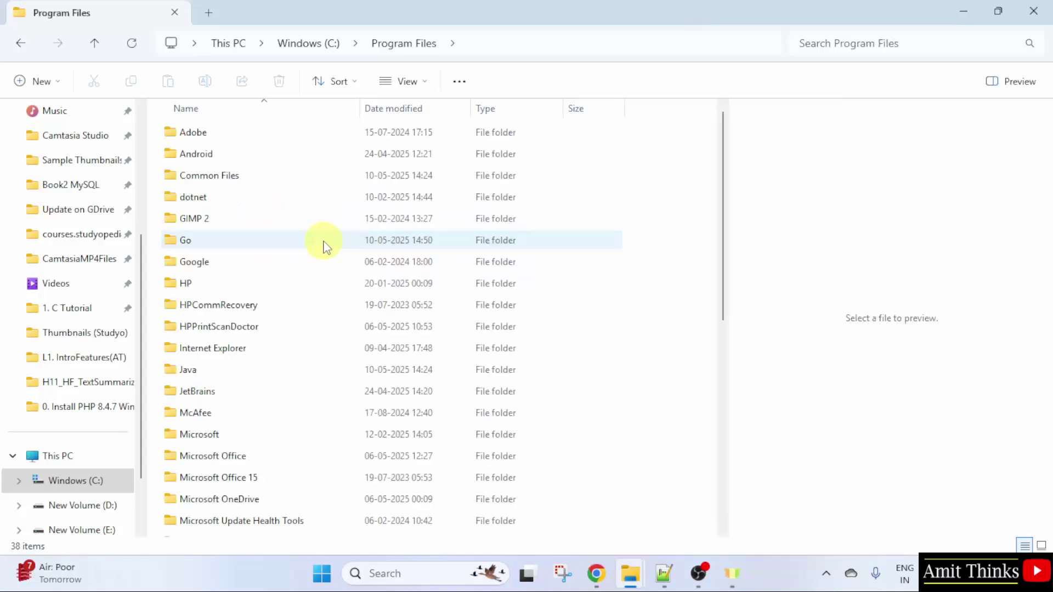
{"action": "left_click", "coordinate": [301, 244]}
{"action": "double_click", "coordinate": [375, 241]}
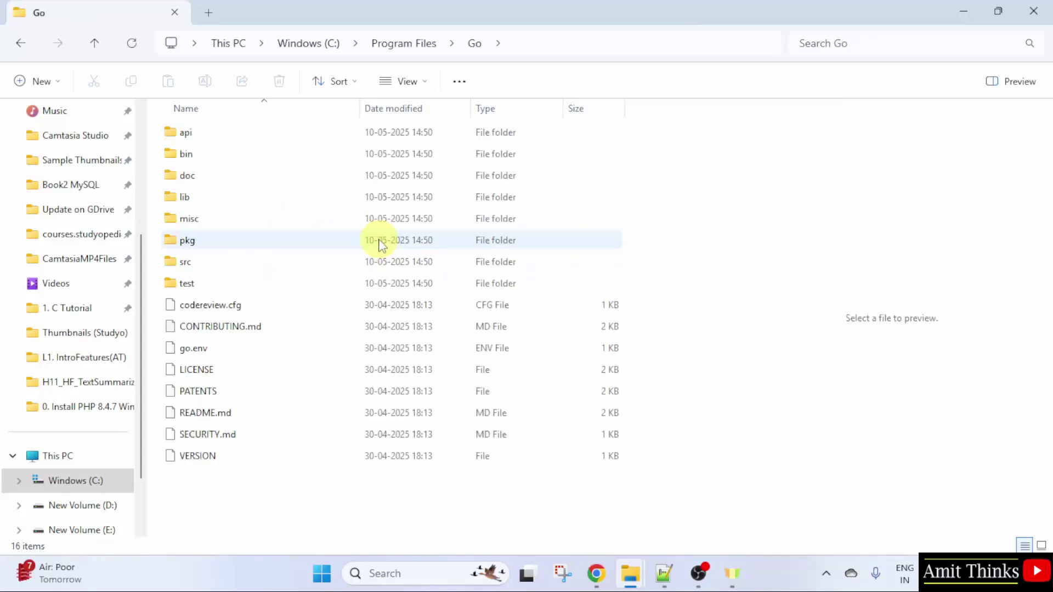
{"action": "double_click", "coordinate": [242, 159]}
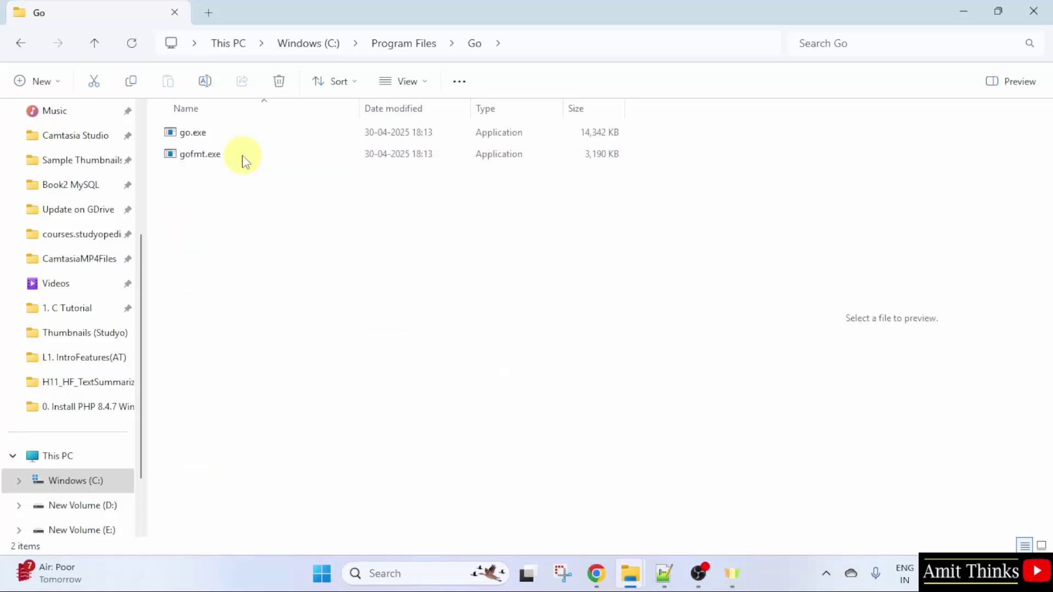
Copy the C:\Program Files\Go\bin path and minimize Explorer
{"action": "left_click", "coordinate": [579, 43]}
{"action": "right_click", "coordinate": [262, 46]}
{"action": "left_click", "coordinate": [301, 85]}
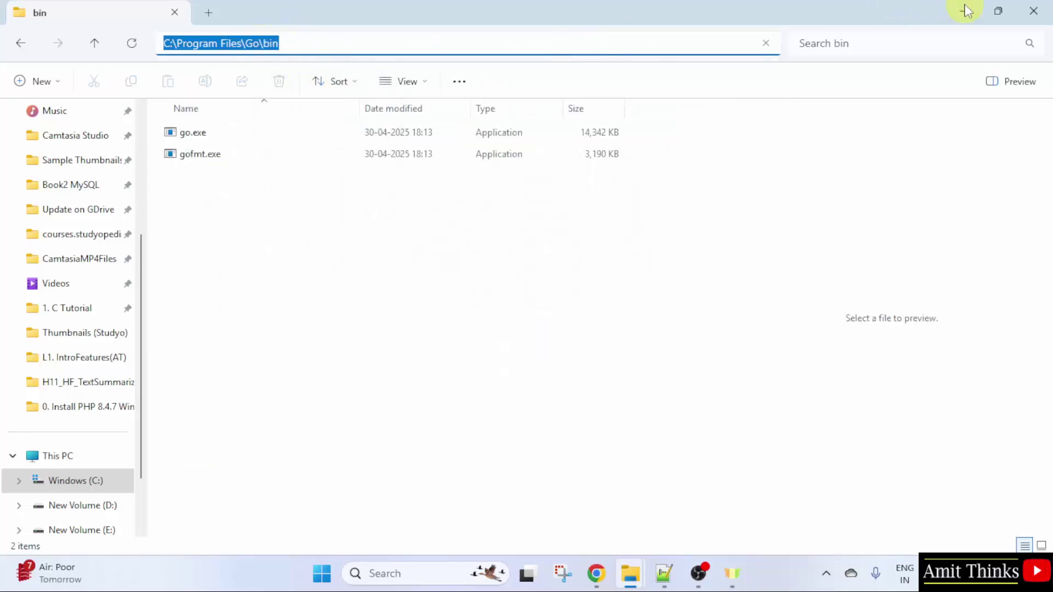
{"action": "left_click", "coordinate": [966, 10]}
Search Start for 'environment variables' and open 'Edit the system environment variables'
{"action": "left_click", "coordinate": [323, 573]}
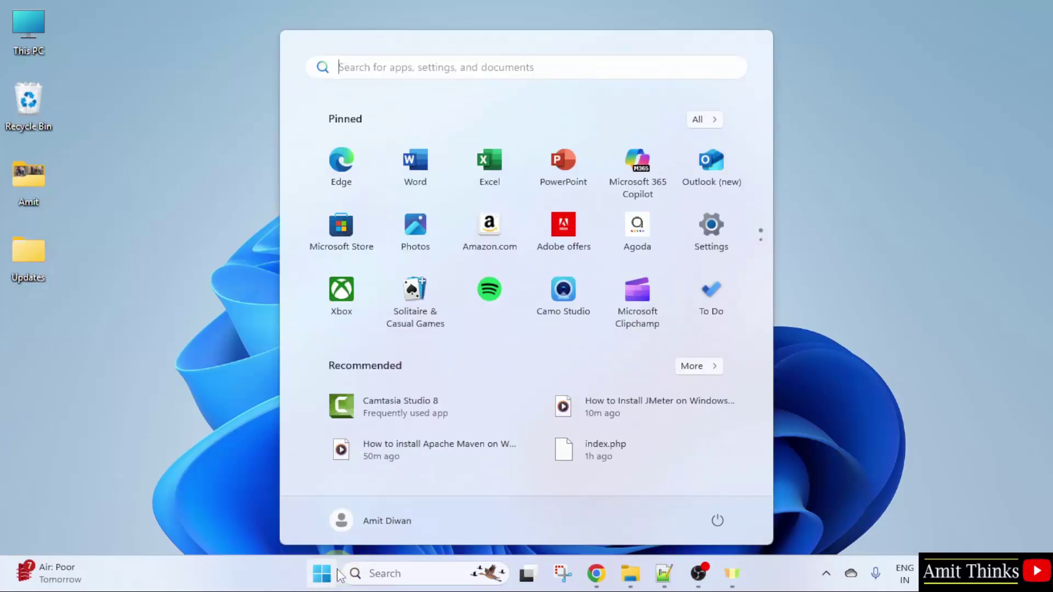
{"action": "type", "text": "environme"}
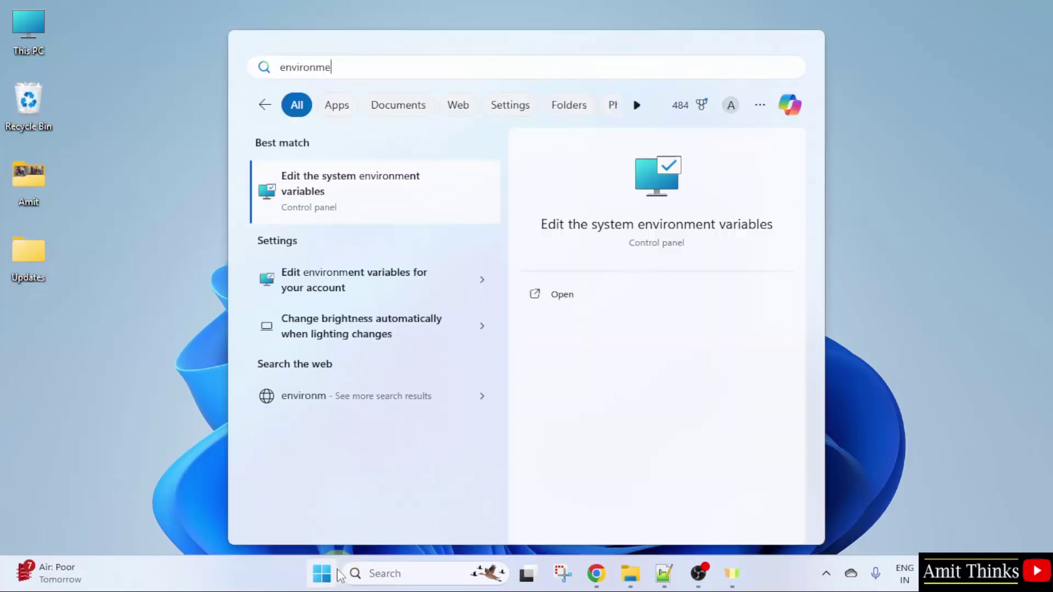
{"action": "type", "text": "nt variable"}
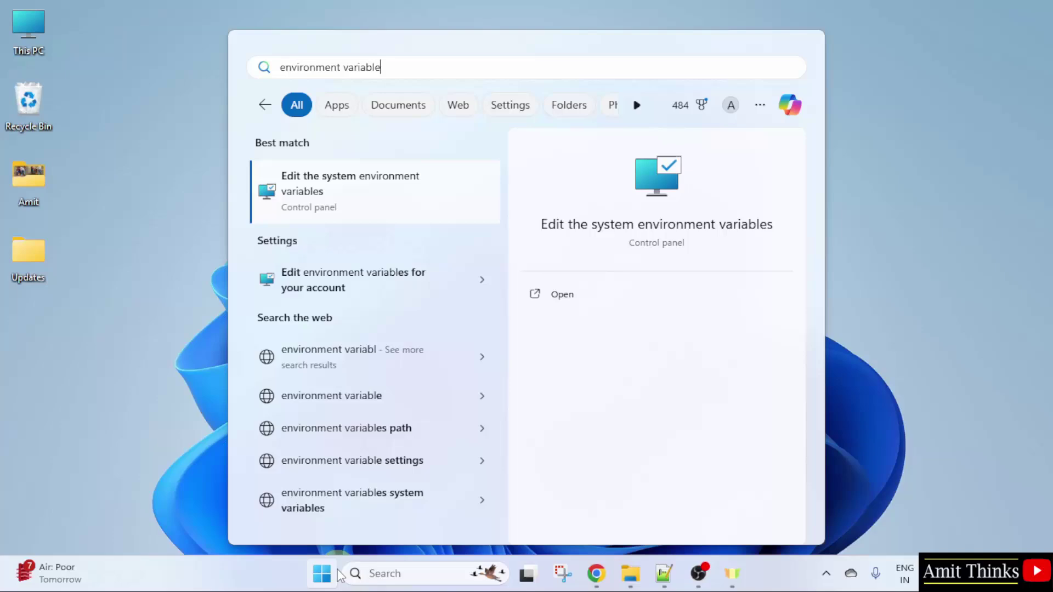
{"action": "type", "text": "s"}
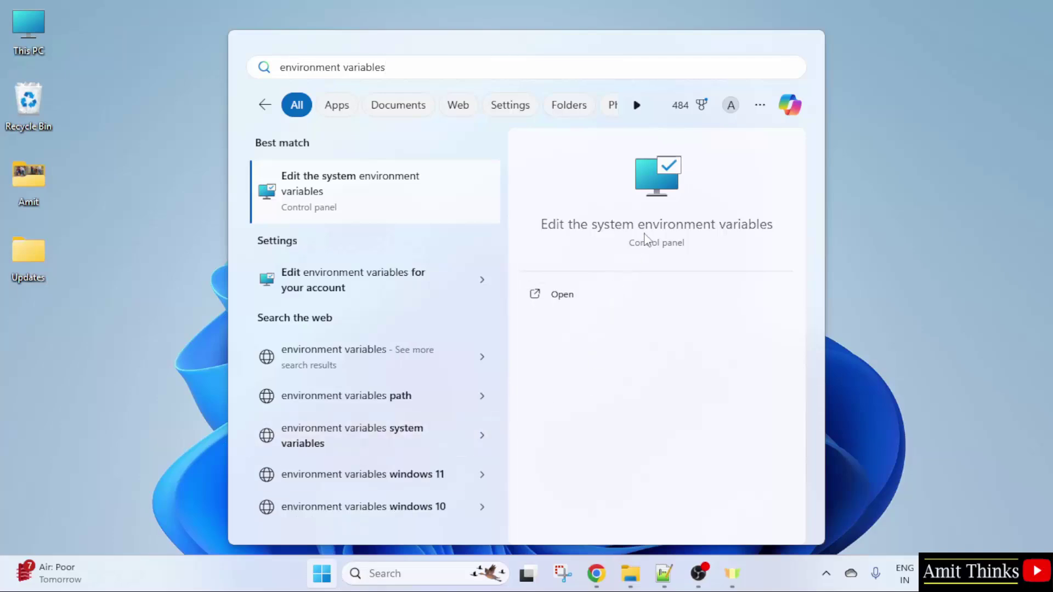
{"action": "left_click", "coordinate": [634, 303]}
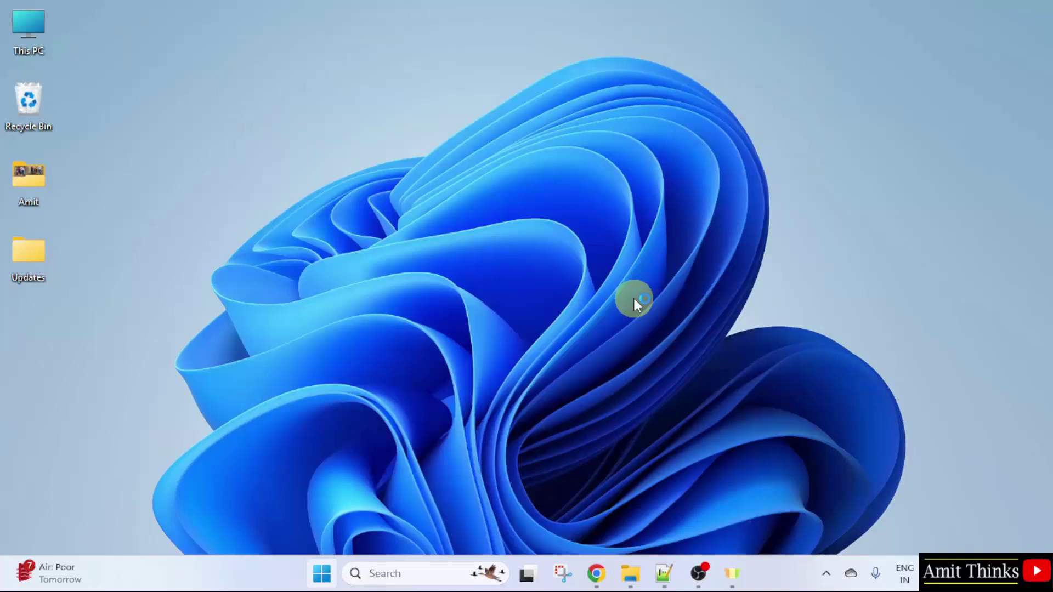
Add user variable GOROOT set to C:\Program Files\Go, trimming 'bin' from the pasted path
{"action": "left_click", "coordinate": [265, 322]}
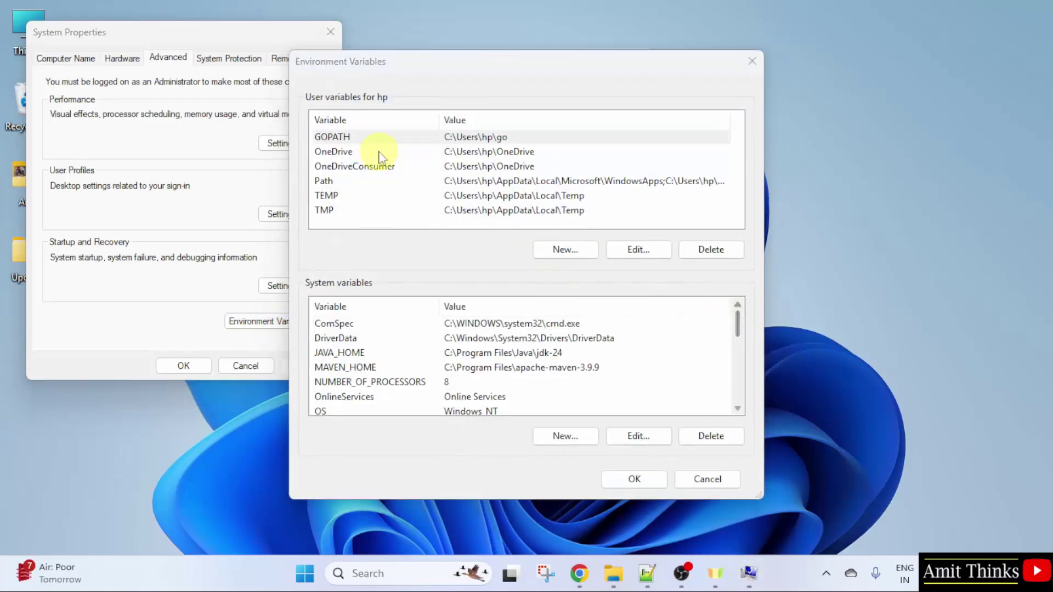
{"action": "left_click", "coordinate": [581, 251]}
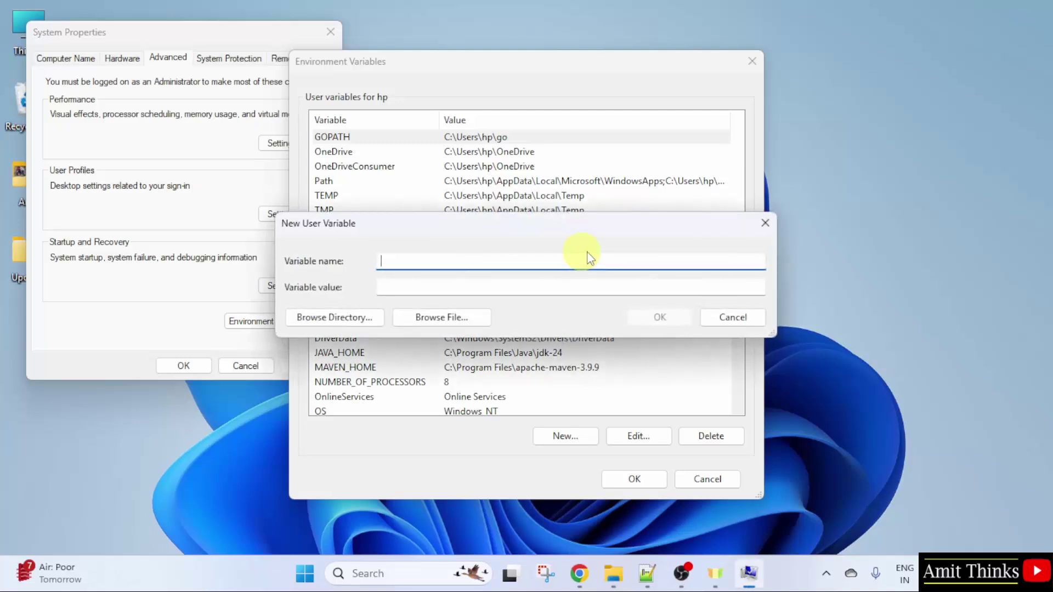
{"action": "type", "text": "GOROOT"}
{"action": "left_click", "coordinate": [568, 287]}
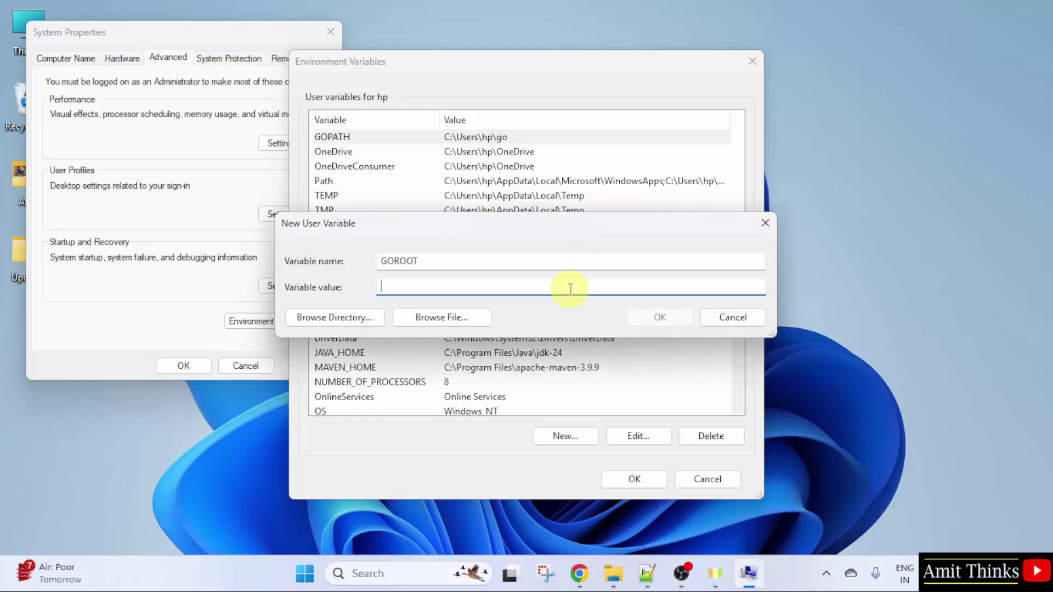
{"action": "right_click", "coordinate": [568, 286]}
{"action": "left_click", "coordinate": [607, 358]}
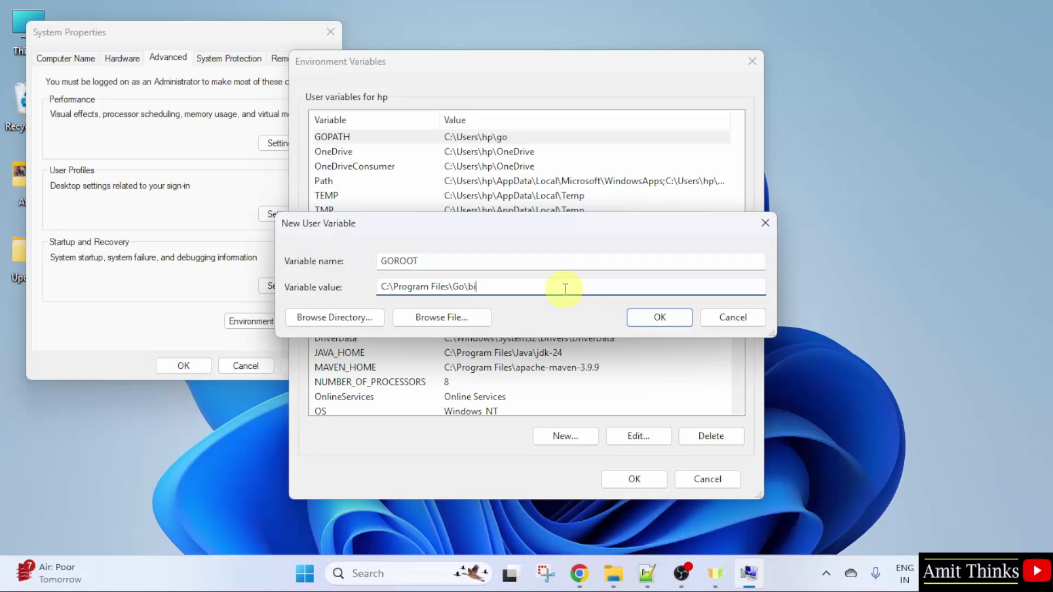
{"action": "key", "text": "BackSpace"}
{"action": "key", "text": "BackSpace"}
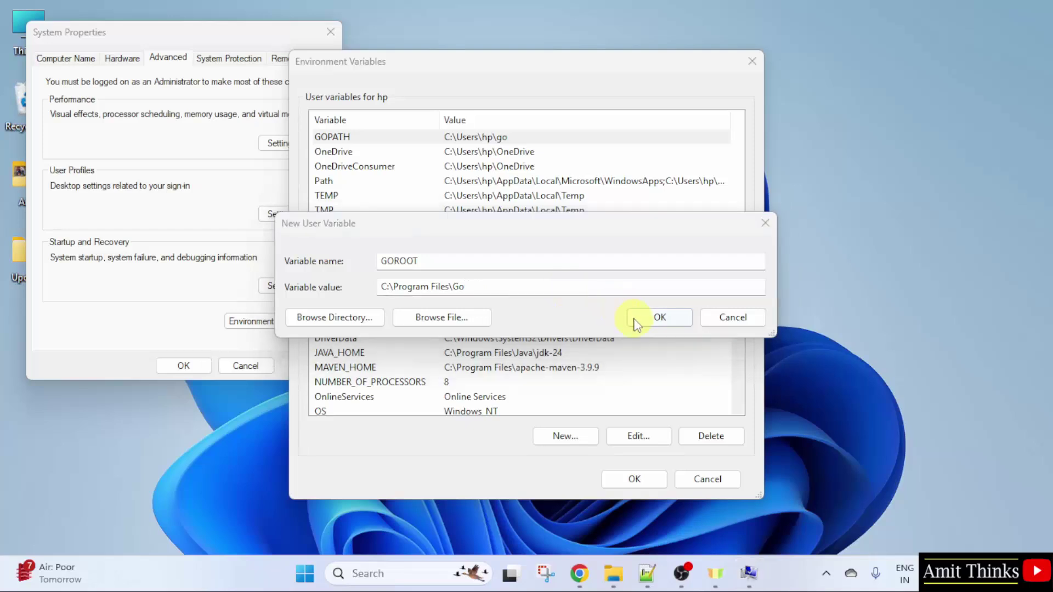
{"action": "left_click", "coordinate": [637, 319]}
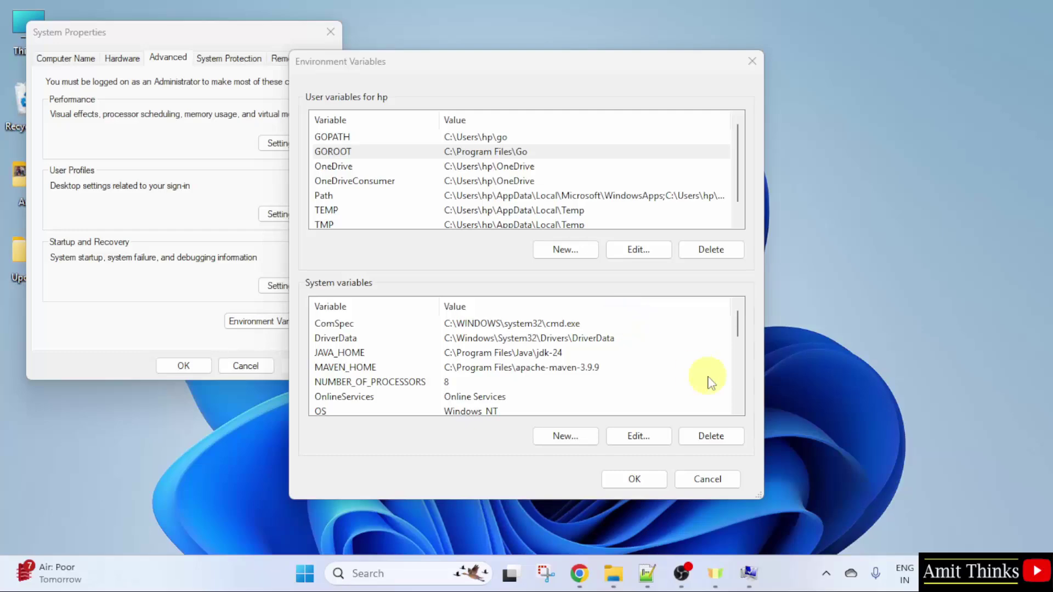
Confirm the system Path contains C:\Program Files\Go\bin
{"action": "left_click", "coordinate": [737, 409]}
{"action": "left_click", "coordinate": [737, 409]}
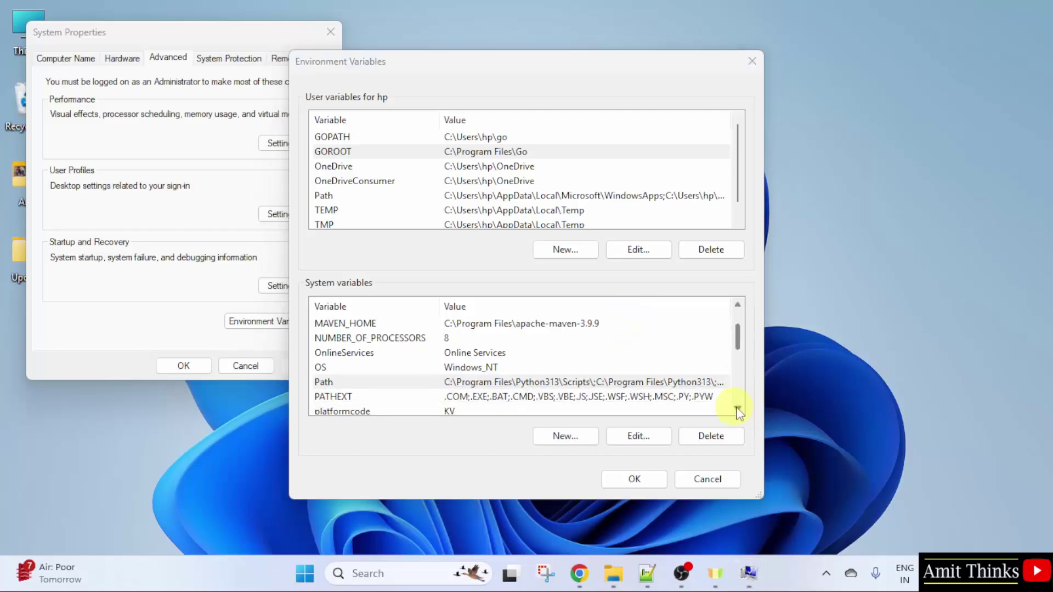
{"action": "double_click", "coordinate": [696, 383]}
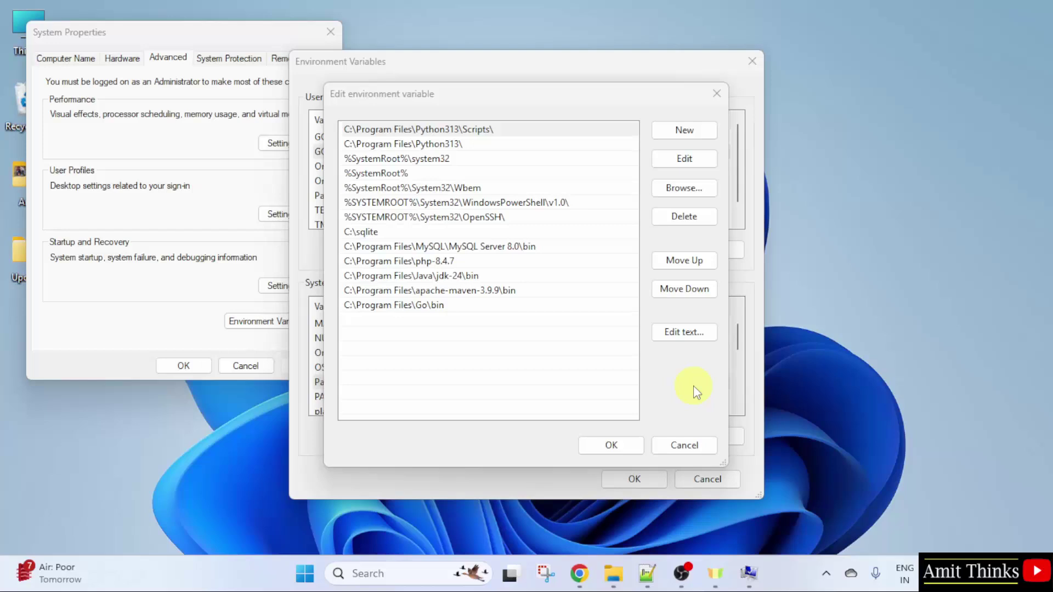
{"action": "left_click", "coordinate": [494, 307]}
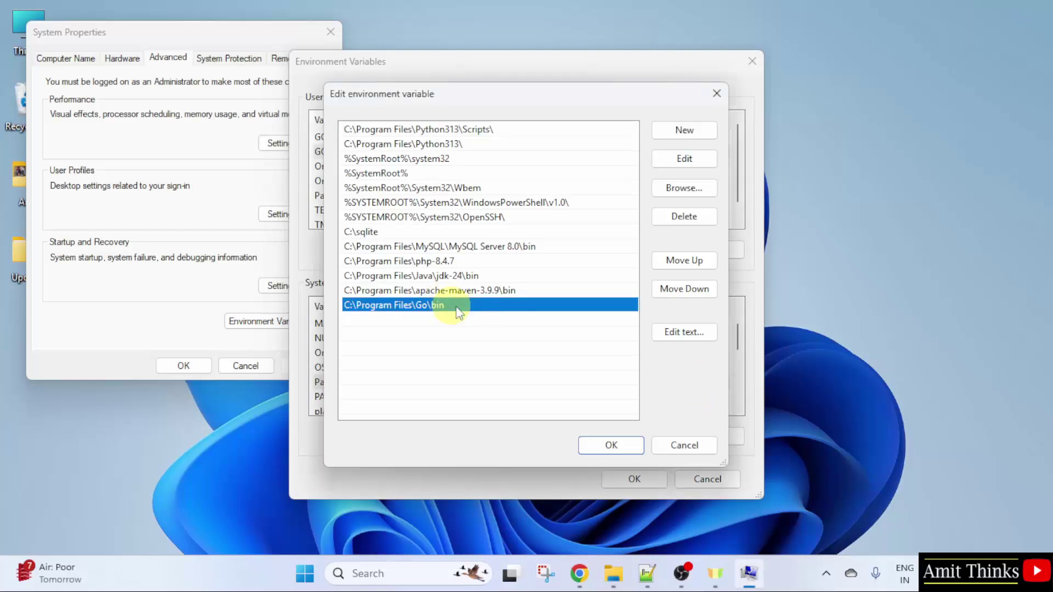
{"action": "left_click", "coordinate": [630, 447]}
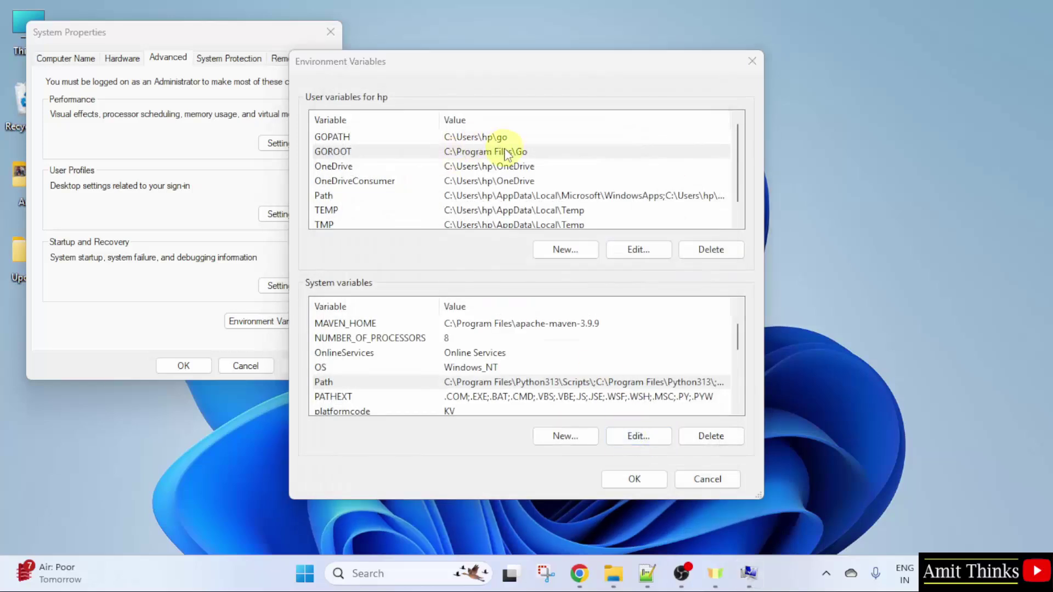
Review GOROOT, then close Environment Variables and System Properties with OK
{"action": "left_click", "coordinate": [543, 156]}
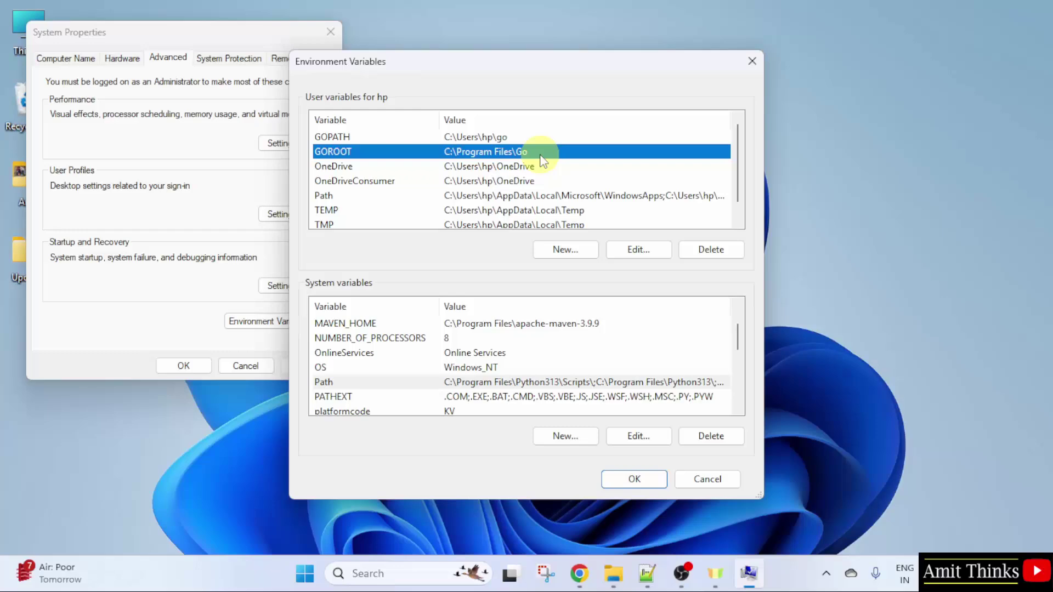
{"action": "double_click", "coordinate": [543, 158]}
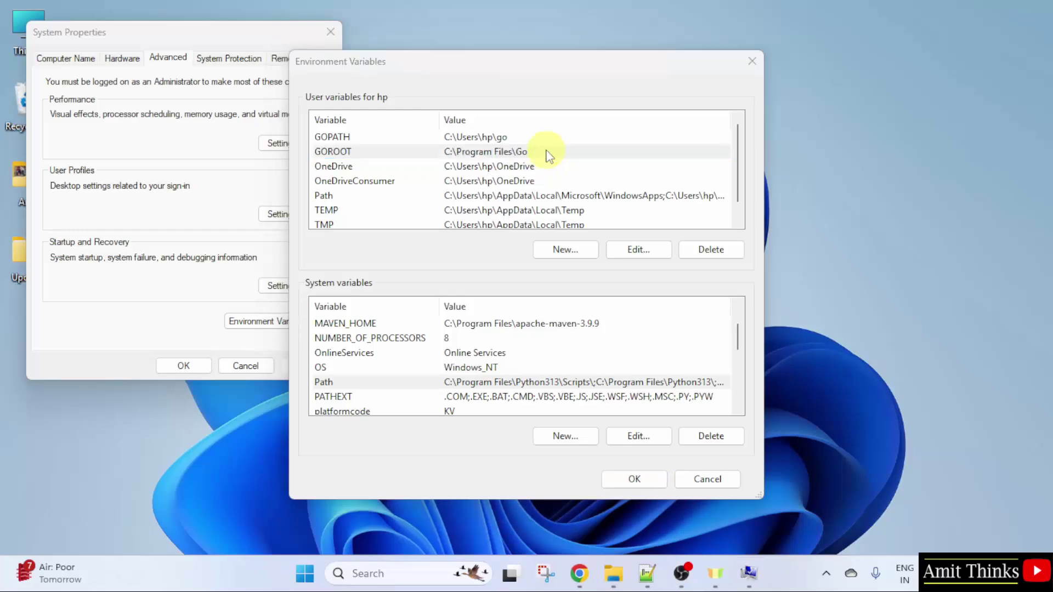
{"action": "left_click", "coordinate": [634, 479]}
{"action": "left_click", "coordinate": [185, 365]}
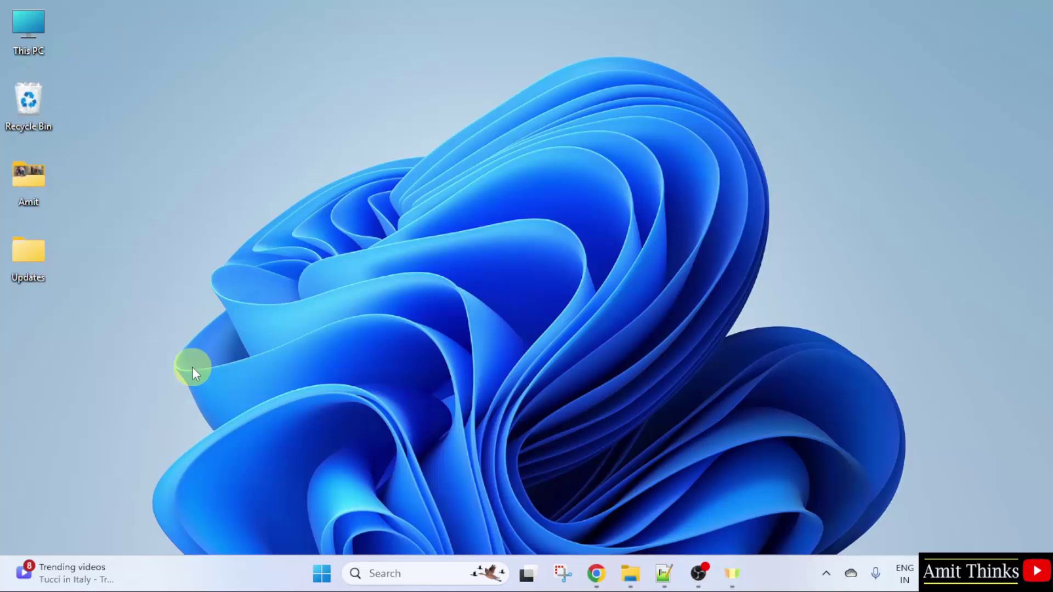
Run 'go version' in a new Command Prompt, which reports go1.24.3 windows/amd64
{"action": "left_click", "coordinate": [319, 576]}
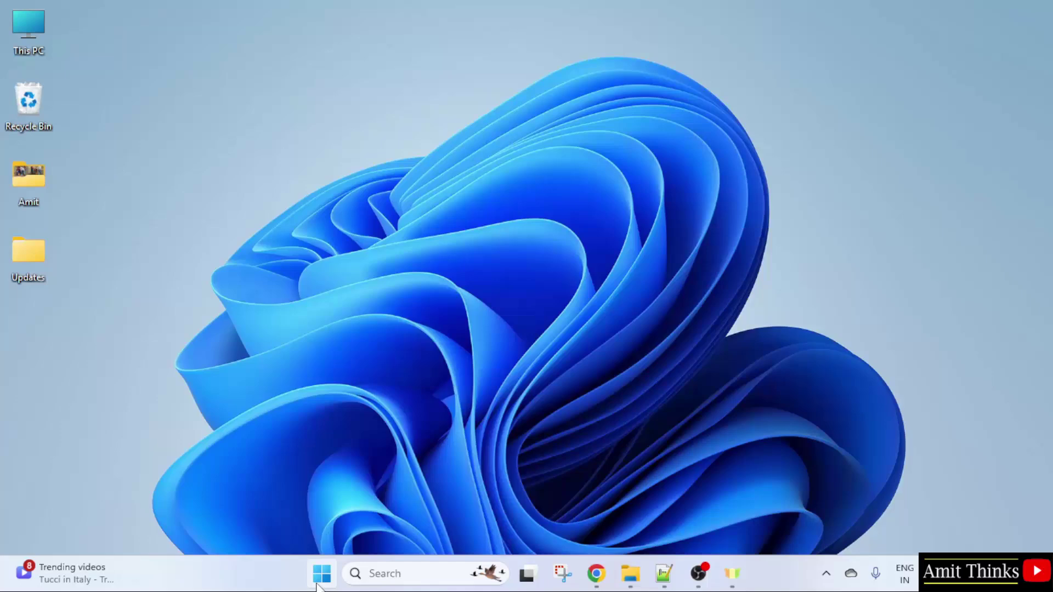
{"action": "left_click", "coordinate": [317, 582]}
{"action": "type", "text": "CMD"}
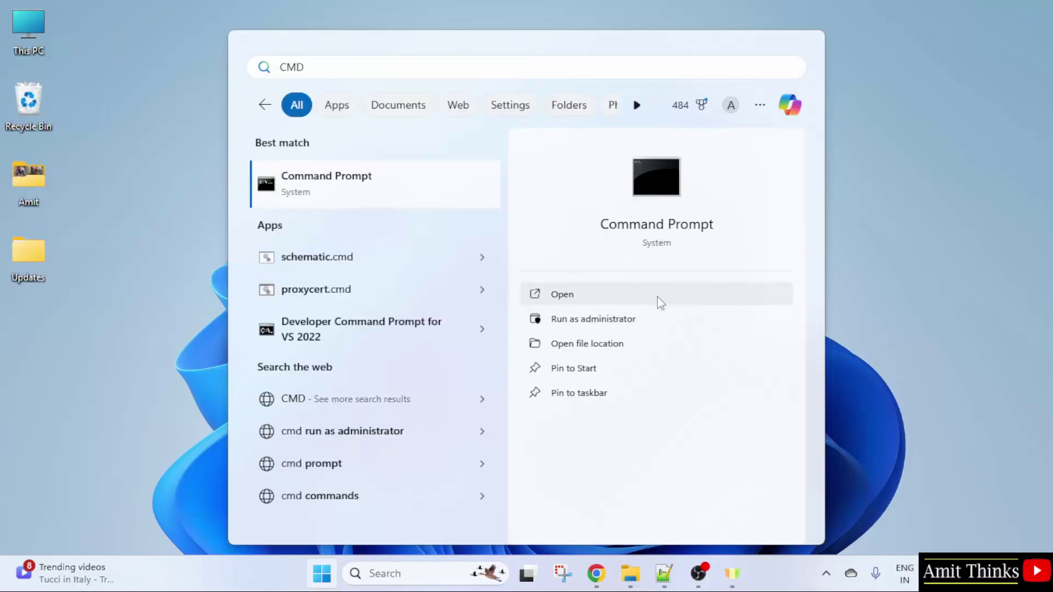
{"action": "left_click", "coordinate": [659, 303]}
{"action": "type", "text": "go"}
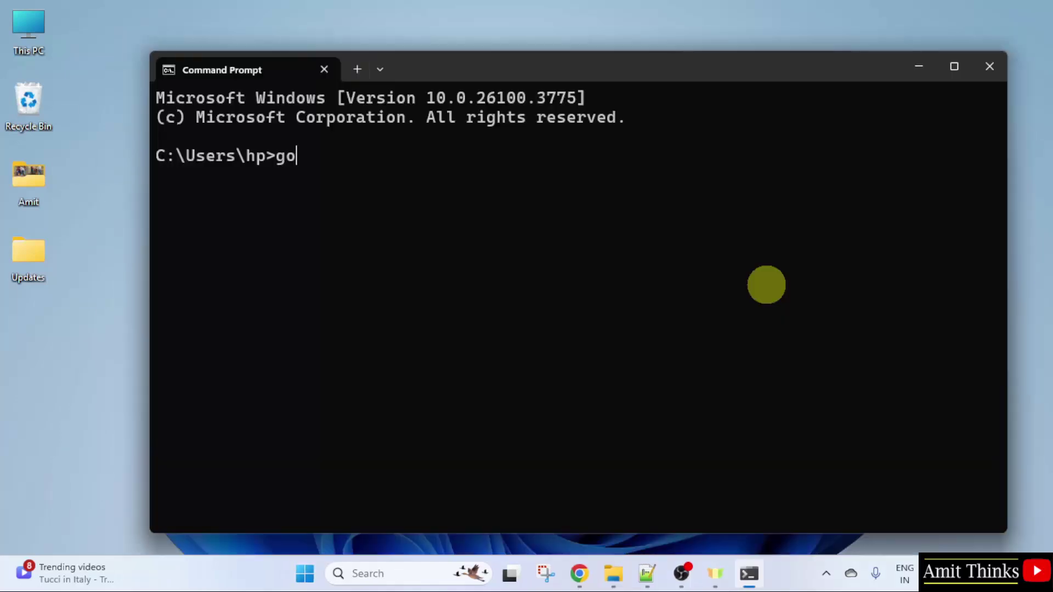
{"action": "type", "text": " vers"}
{"action": "type", "text": "ion"}
{"action": "key", "text": "Return"}
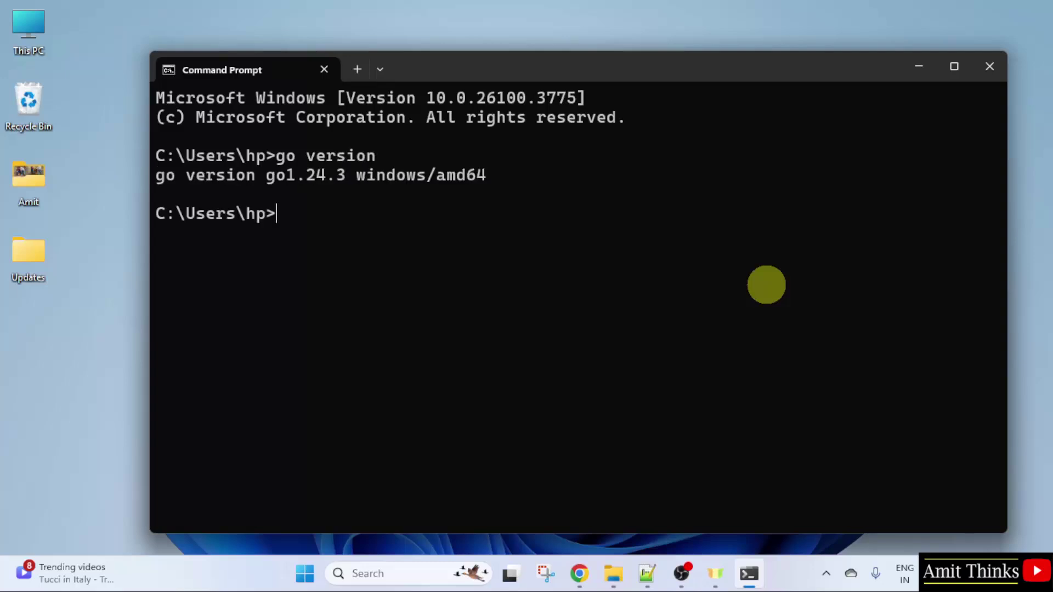